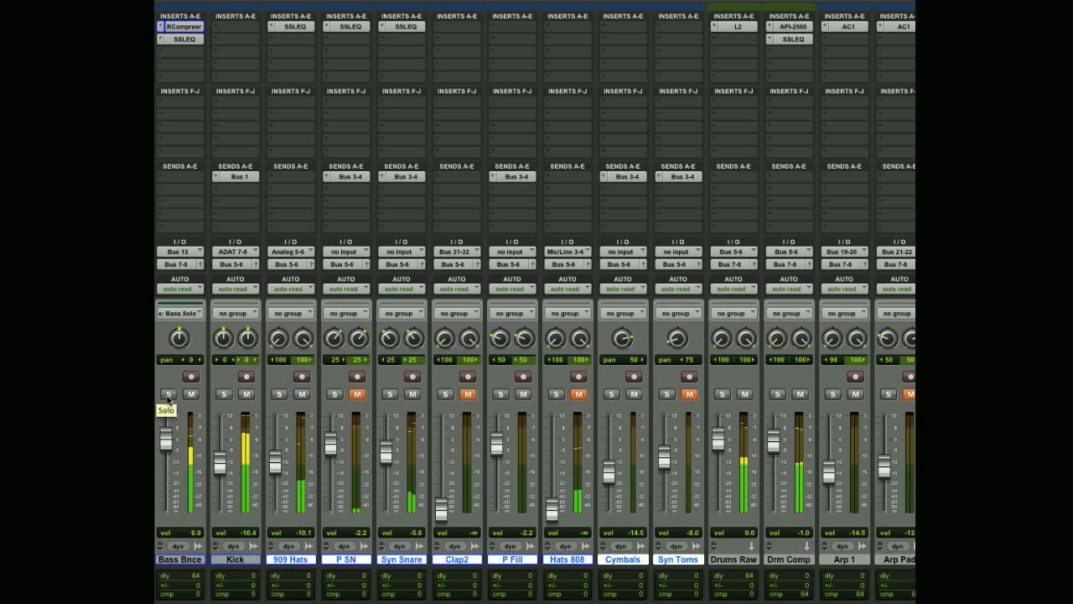
# Solo the Bass Bnce track, open its RCompressor insert and place the plug-in window clear of the track controls
pyautogui.click(168, 394)
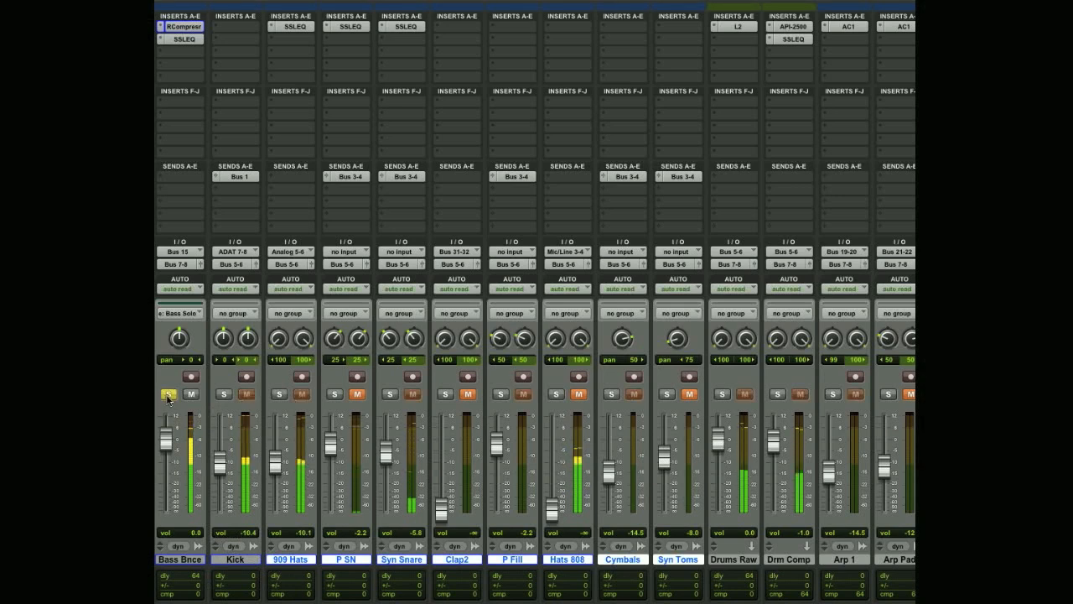
pyautogui.click(186, 28)
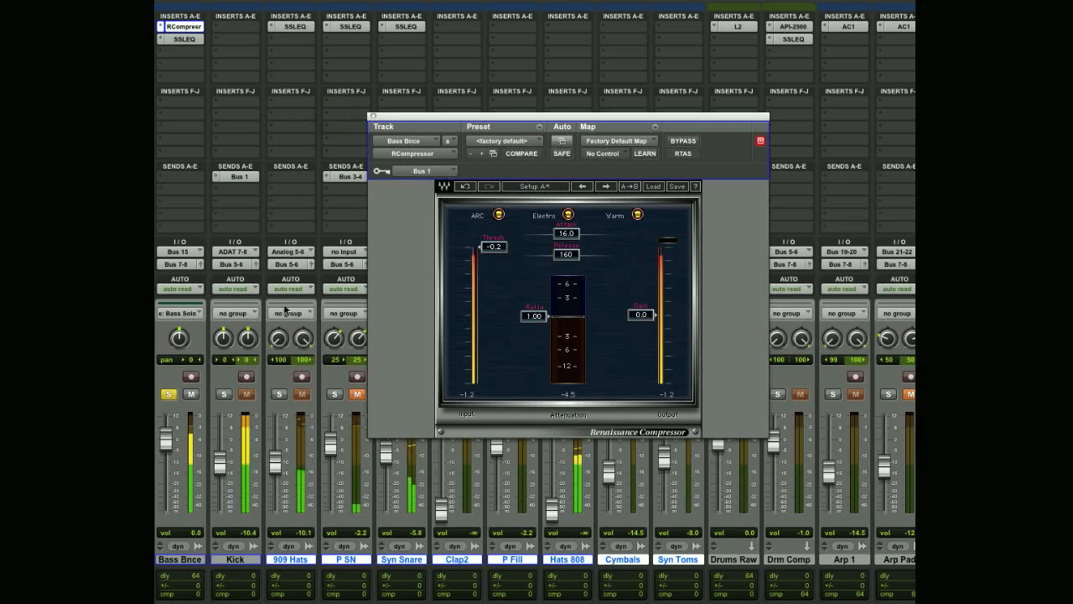
pyautogui.moveTo(463, 116); pyautogui.dragTo(414, 36)
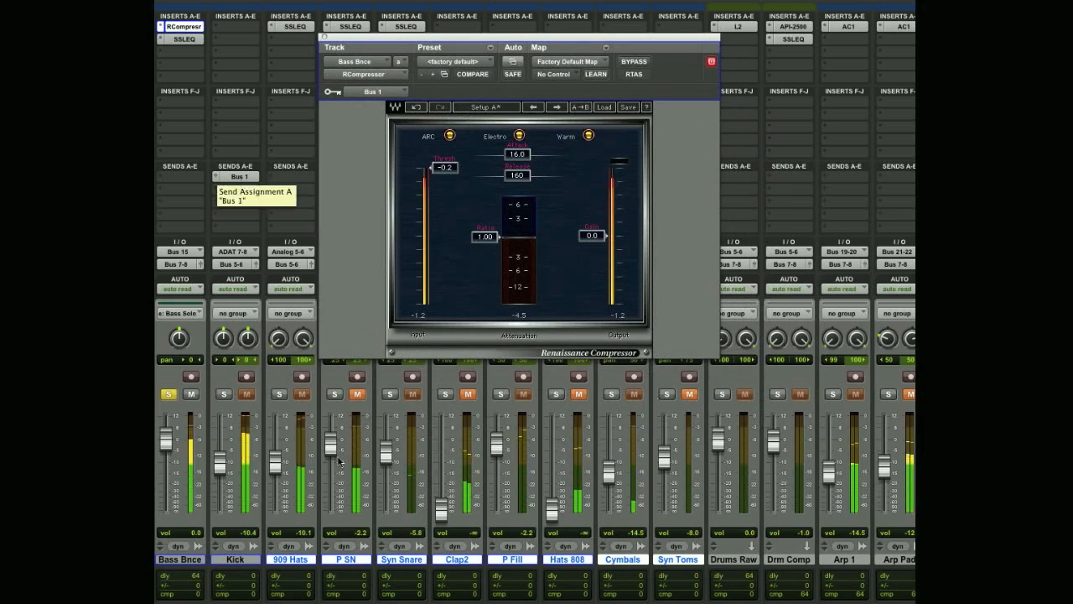
# Solo the Kick, Drums Raw and Drm Comp tracks alongside the bass
pyautogui.click(223, 394)
pyautogui.click(721, 394)
pyautogui.click(777, 394)
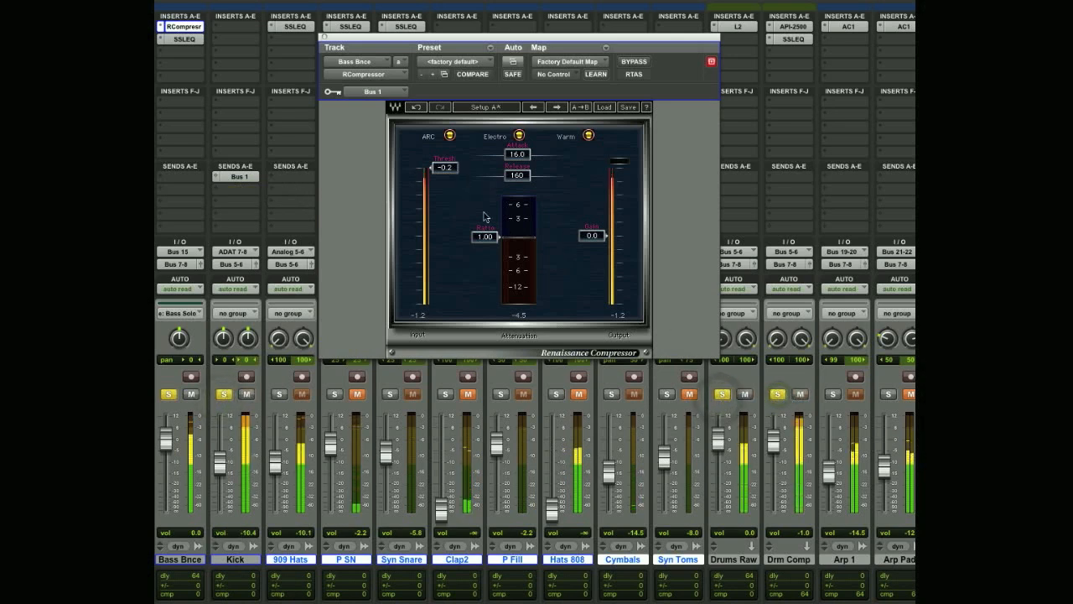
# With the Kick's Bus 1 send open, set the bass compressor's ratio to 2.69 and threshold to -12.0, then close both windows
pyautogui.click(240, 176)
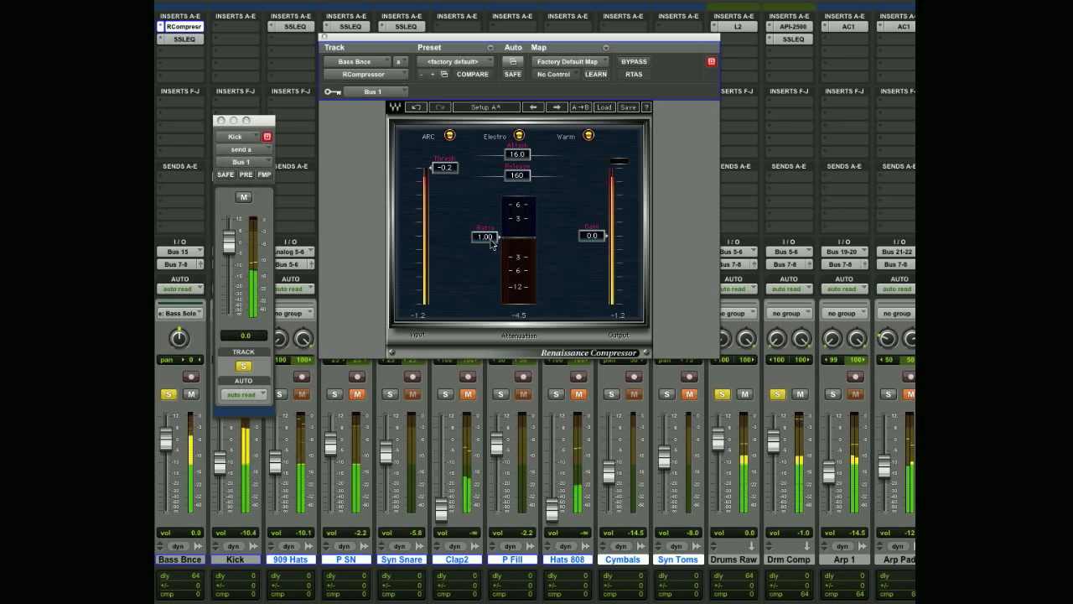
pyautogui.moveTo(492, 243); pyautogui.dragTo(479, 235)
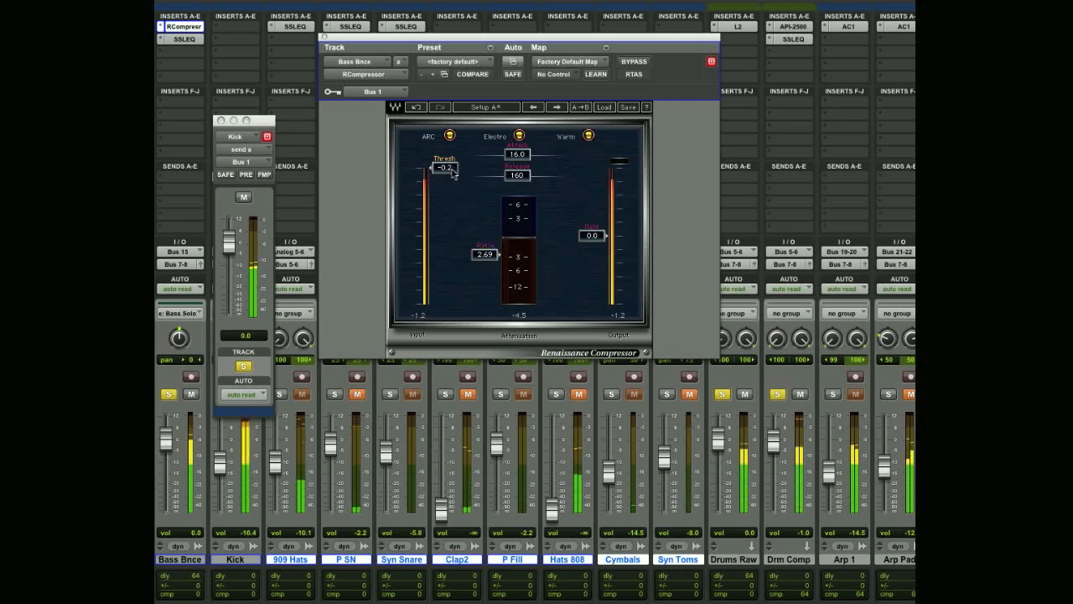
pyautogui.moveTo(453, 174); pyautogui.dragTo(453, 197)
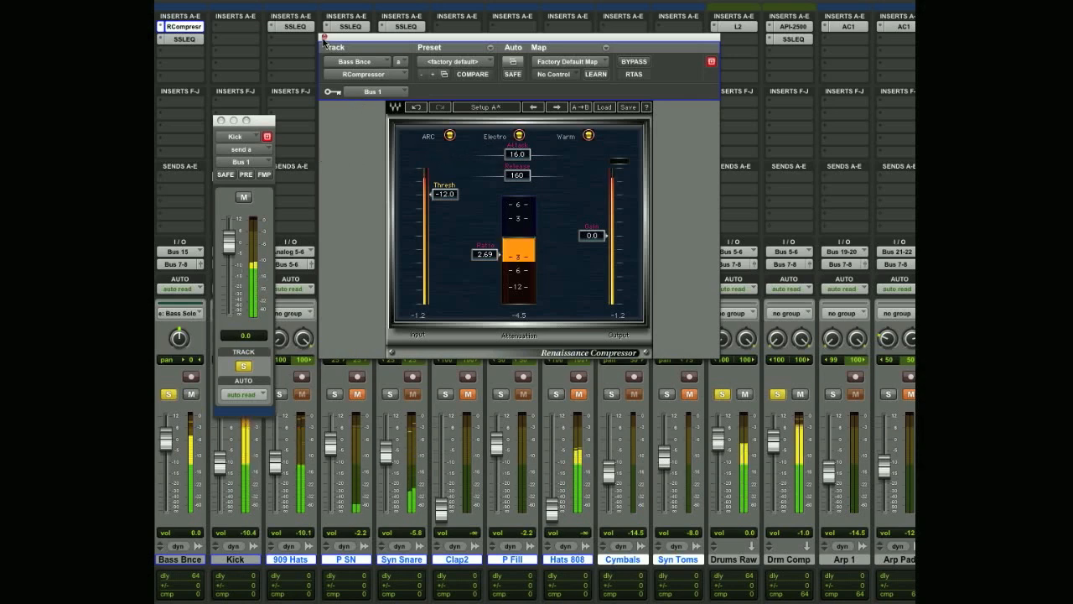
pyautogui.click(325, 39)
pyautogui.click(220, 120)
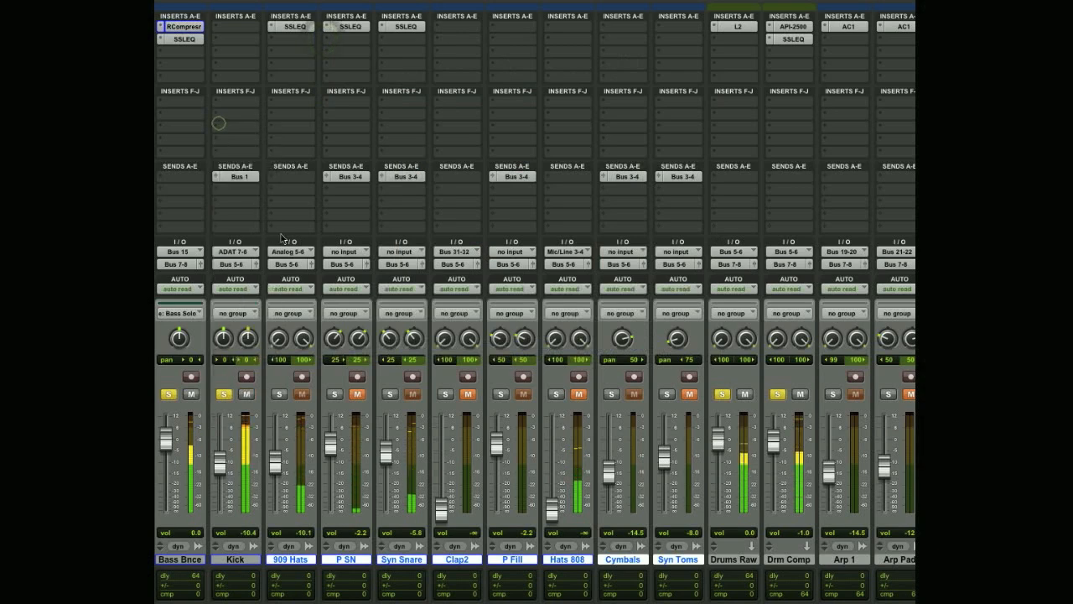
# Unsolo the Kick and open the SSLEQ insert on the Bass Bnce track, placing its window over the mixer
pyautogui.click(225, 397)
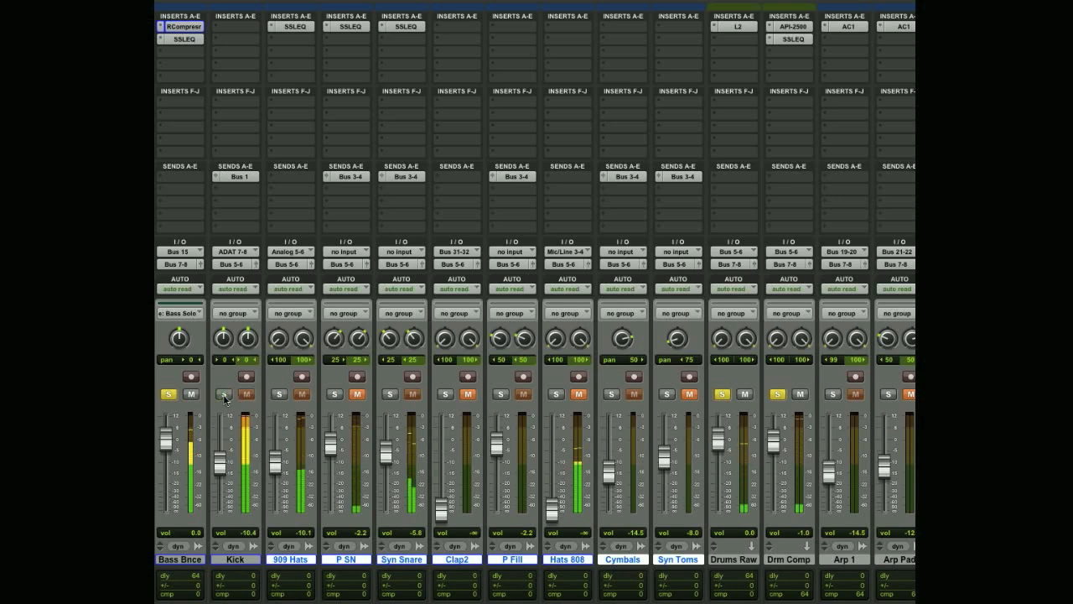
pyautogui.click(182, 40)
pyautogui.moveTo(508, 38); pyautogui.dragTo(459, 101)
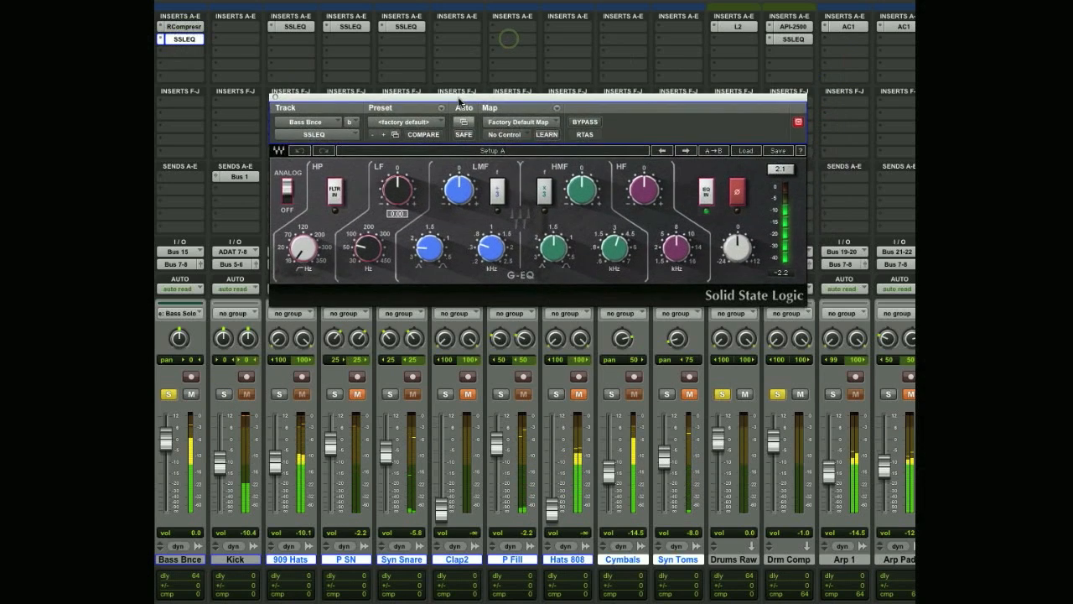
# Engage the SSLEQ high-pass filter on the bass and set its cutoff to 250 Hz
pyautogui.click(336, 198)
pyautogui.click(309, 254)
pyautogui.write('250')
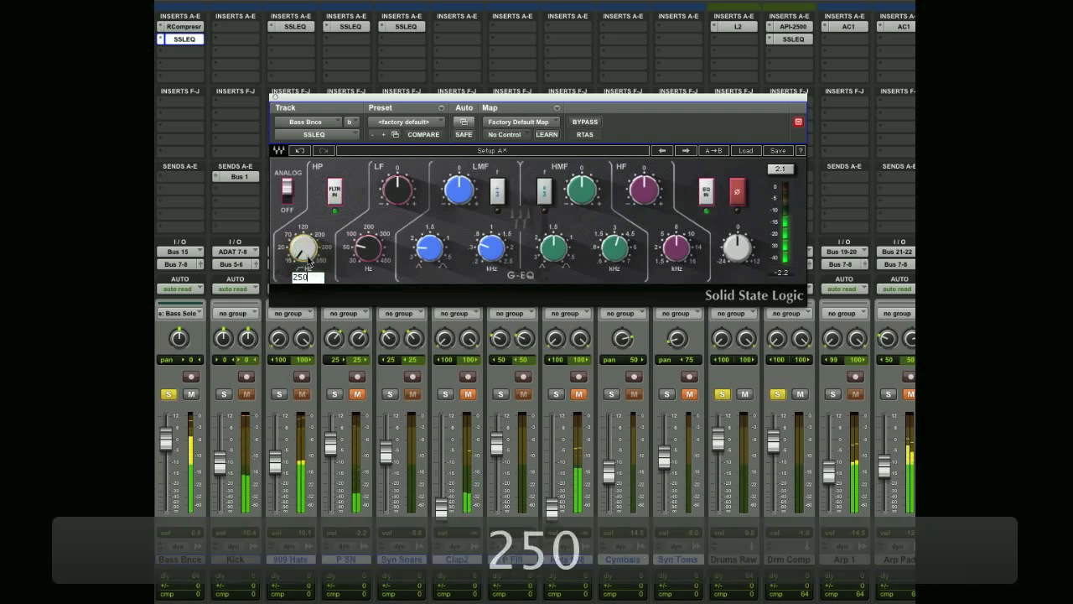
pyautogui.press('Return')
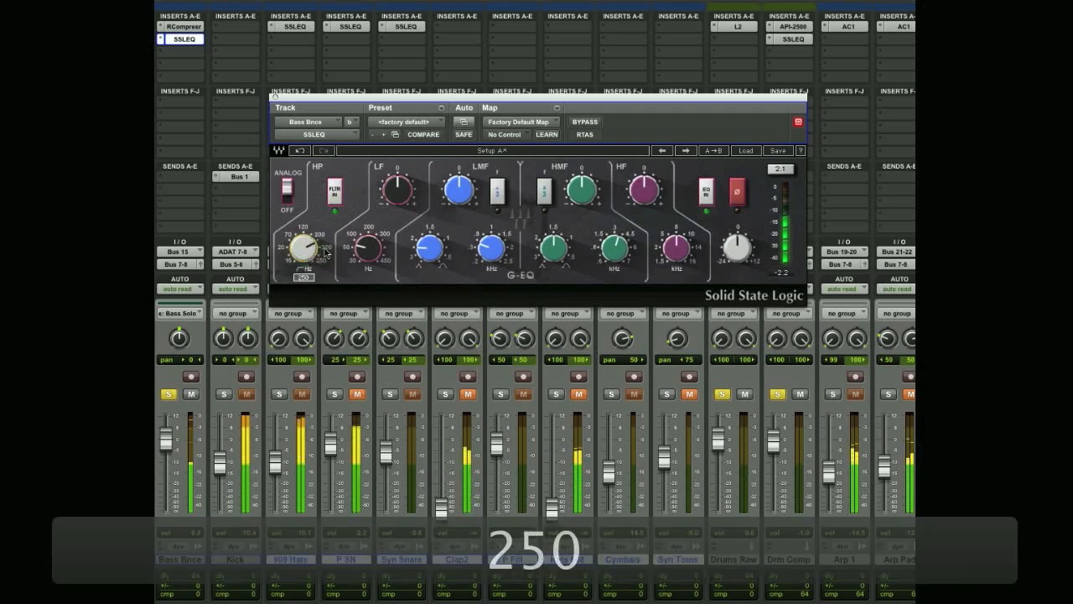
pyautogui.click(352, 254)
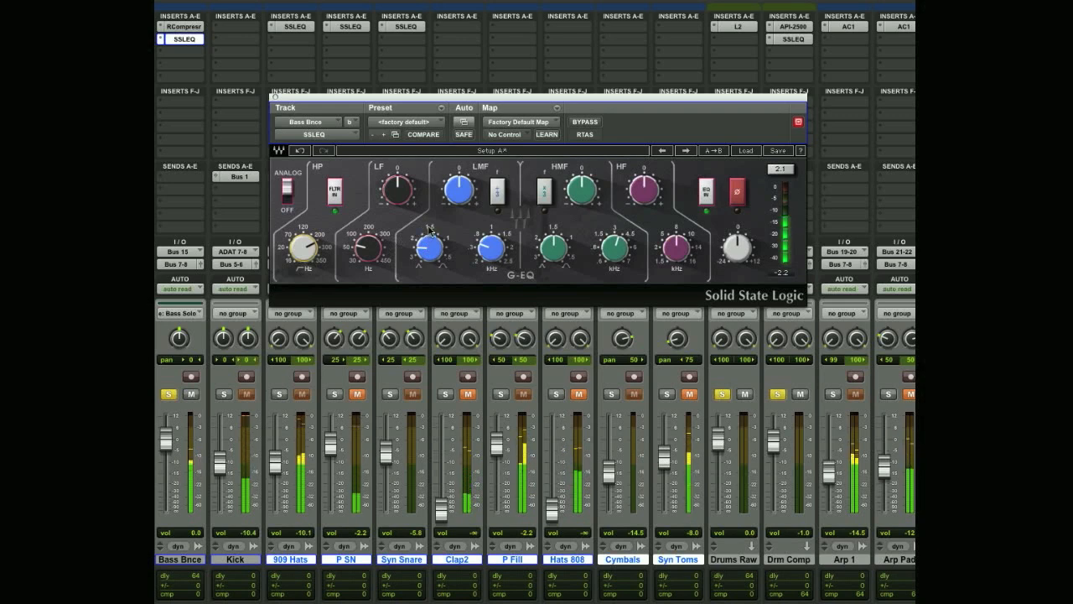
# Raise the LF band frequency to its maximum, boost the LF gain, and compare the bass with the EQ in and out
pyautogui.moveTo(372, 257)
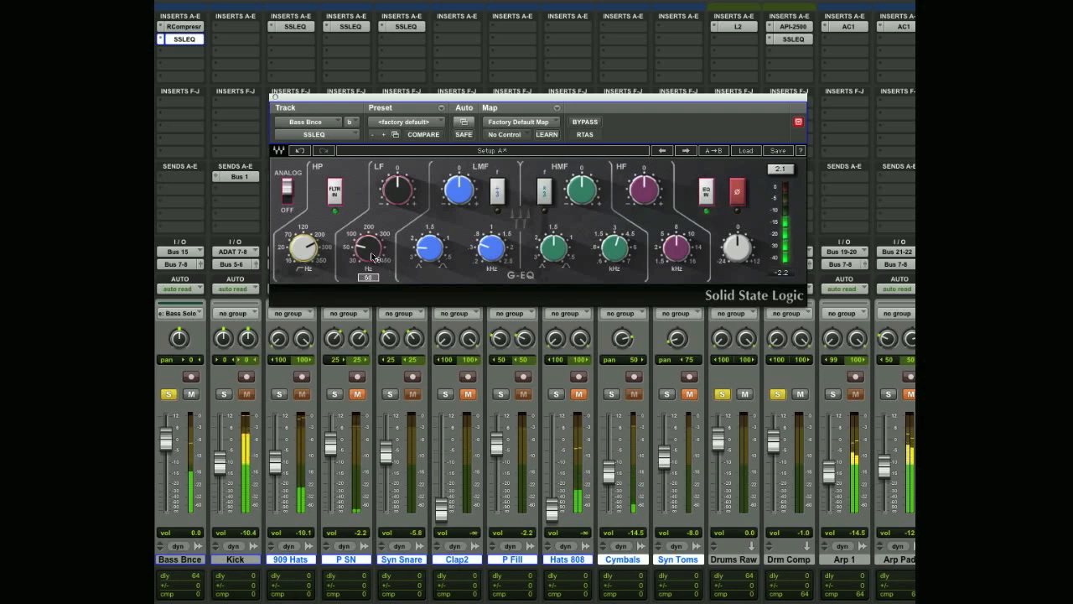
pyautogui.click(372, 257)
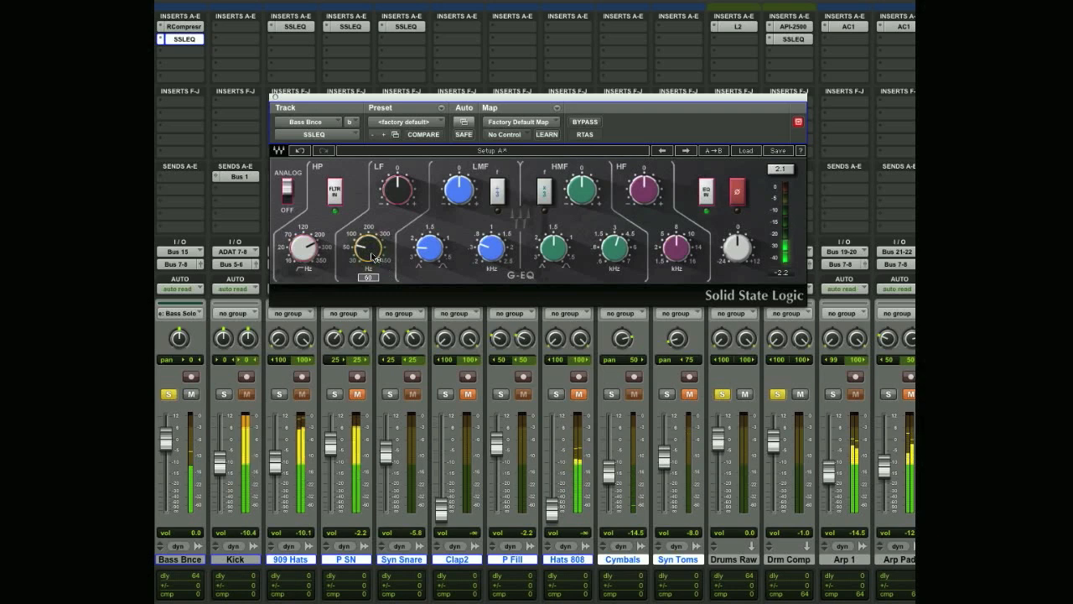
pyautogui.moveTo(372, 258); pyautogui.dragTo(373, 230)
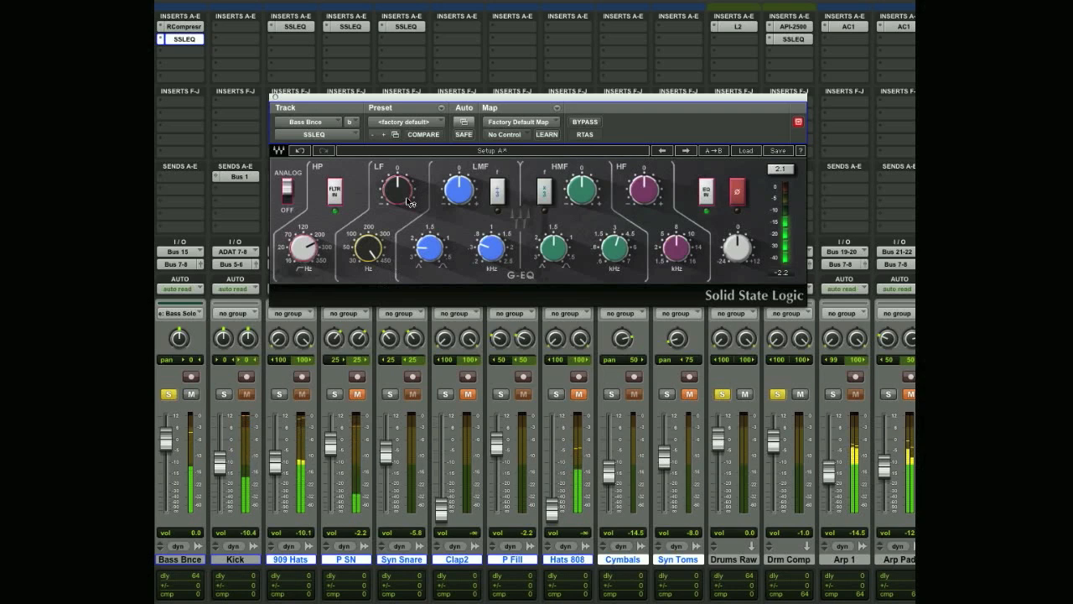
pyautogui.moveTo(405, 201); pyautogui.dragTo(405, 174)
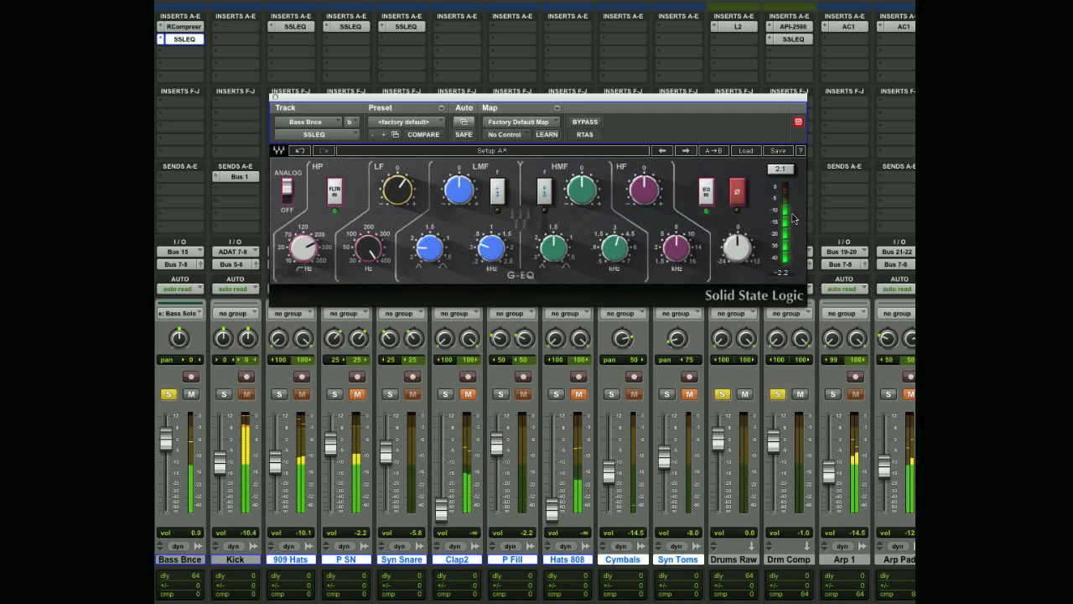
pyautogui.click(706, 192)
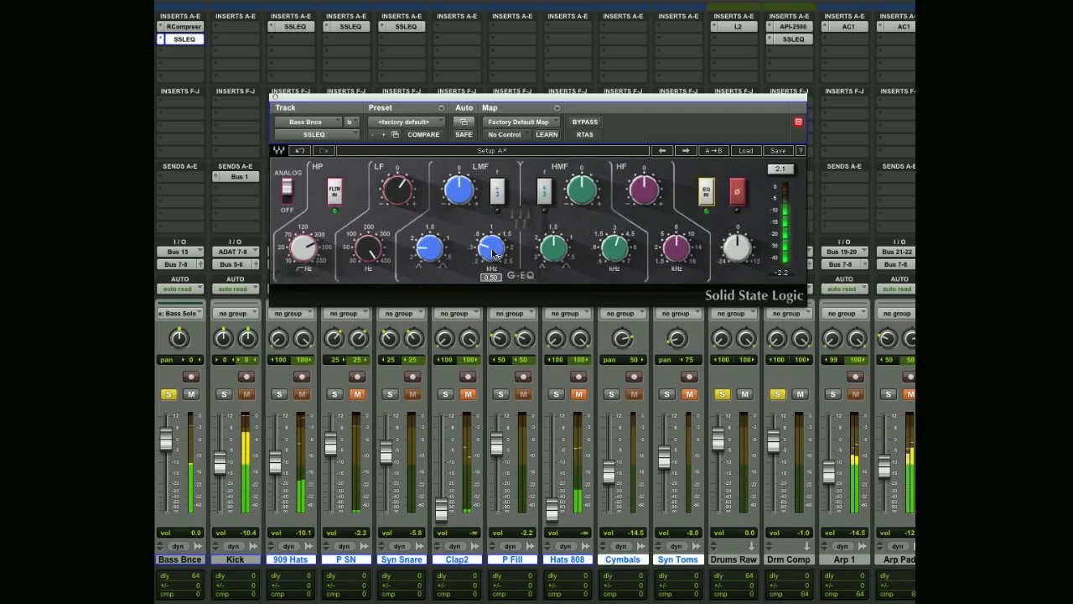
# Move the LMF band frequency to just above 1 kHz, boost its gain, and compare the bass with and without EQ
pyautogui.moveTo(492, 254); pyautogui.dragTo(492, 216)
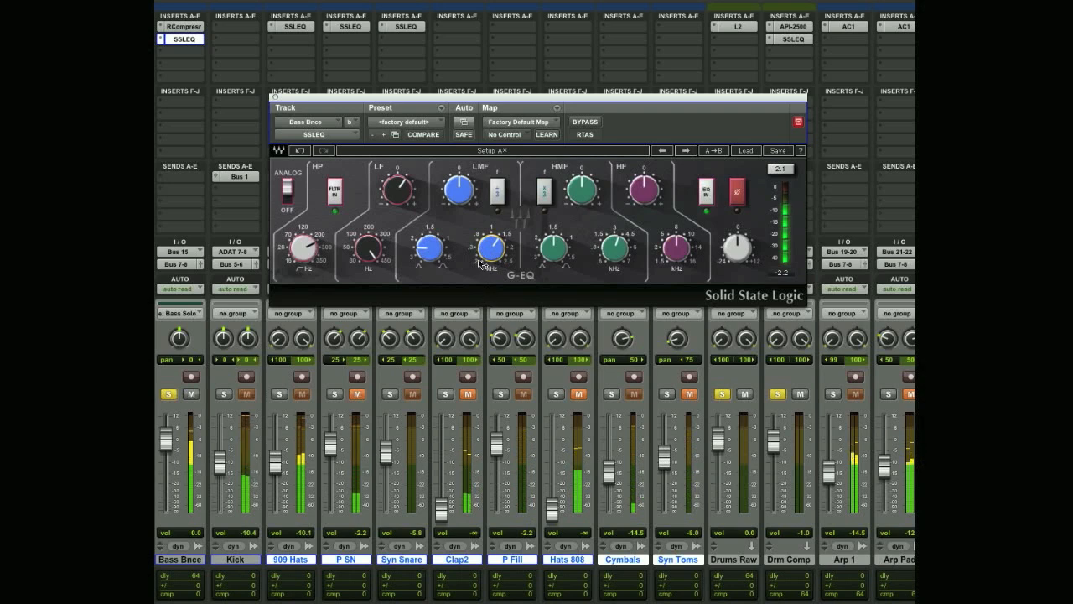
pyautogui.moveTo(462, 201); pyautogui.dragTo(461, 176)
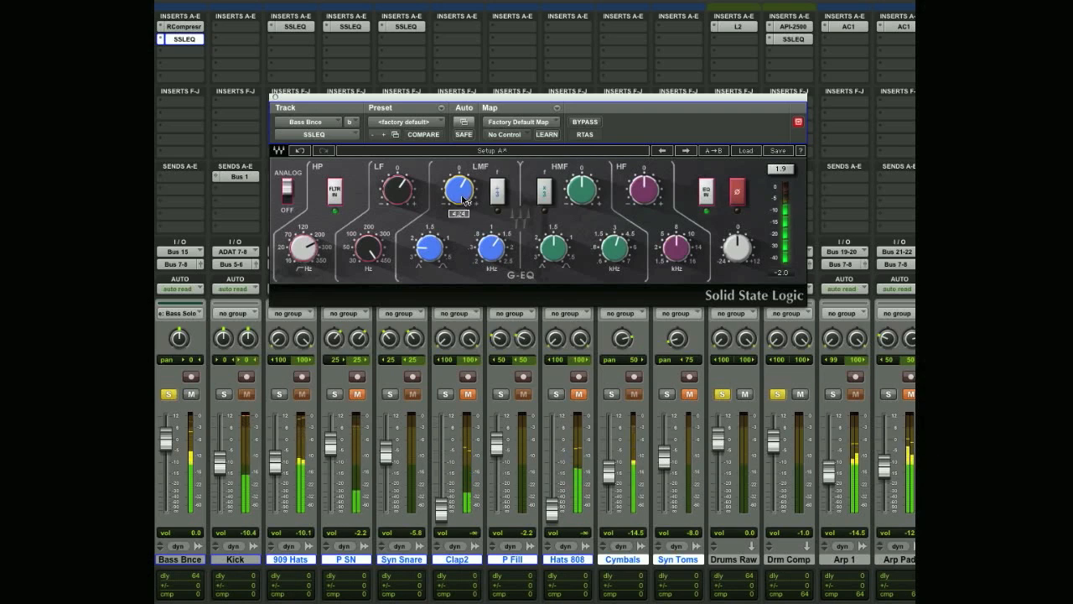
pyautogui.click(706, 202)
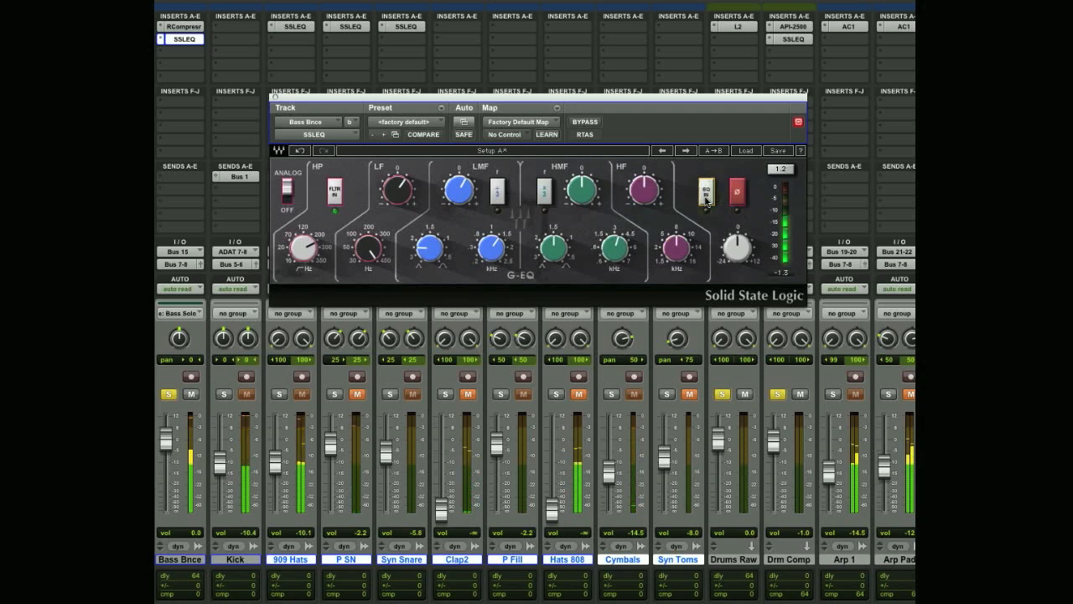
pyautogui.click(707, 201)
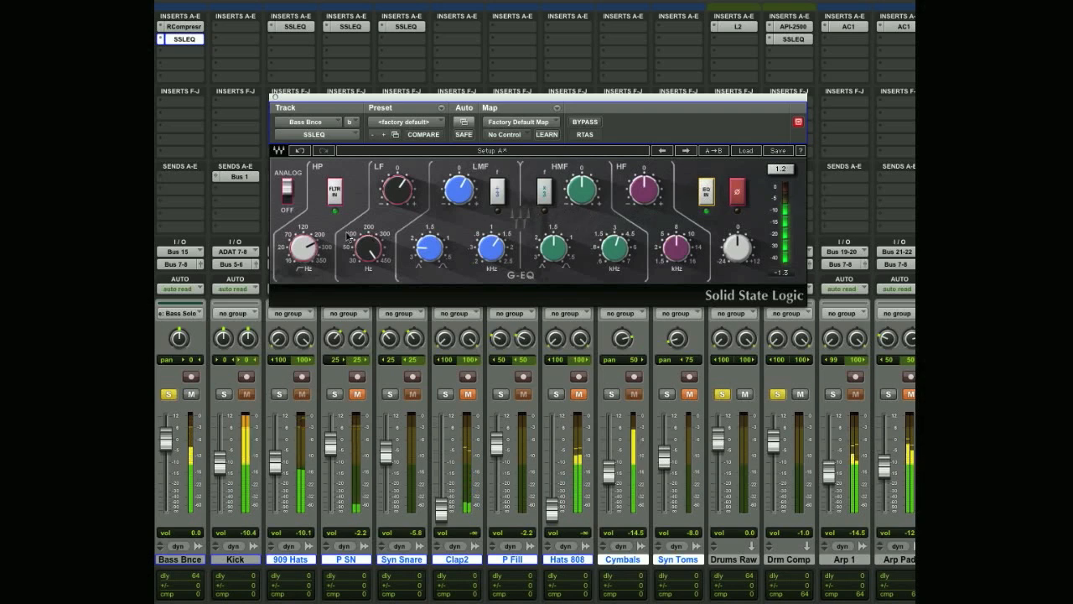
# Disengage the high-pass filter, reset the peak meter, trim the EQ output slightly down, and compare the EQ in and out
pyautogui.click(335, 198)
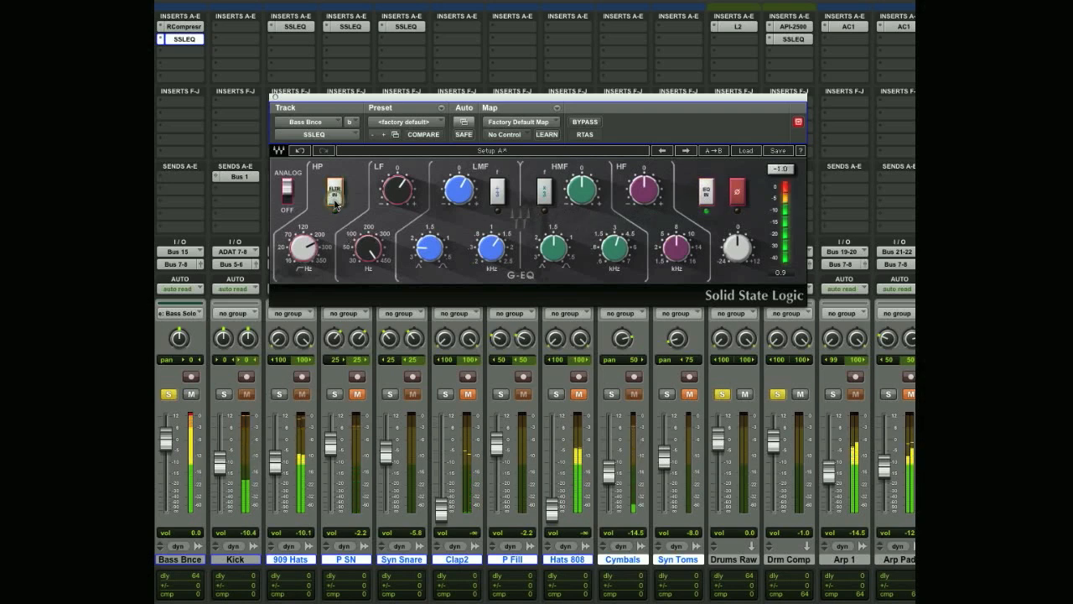
pyautogui.click(786, 174)
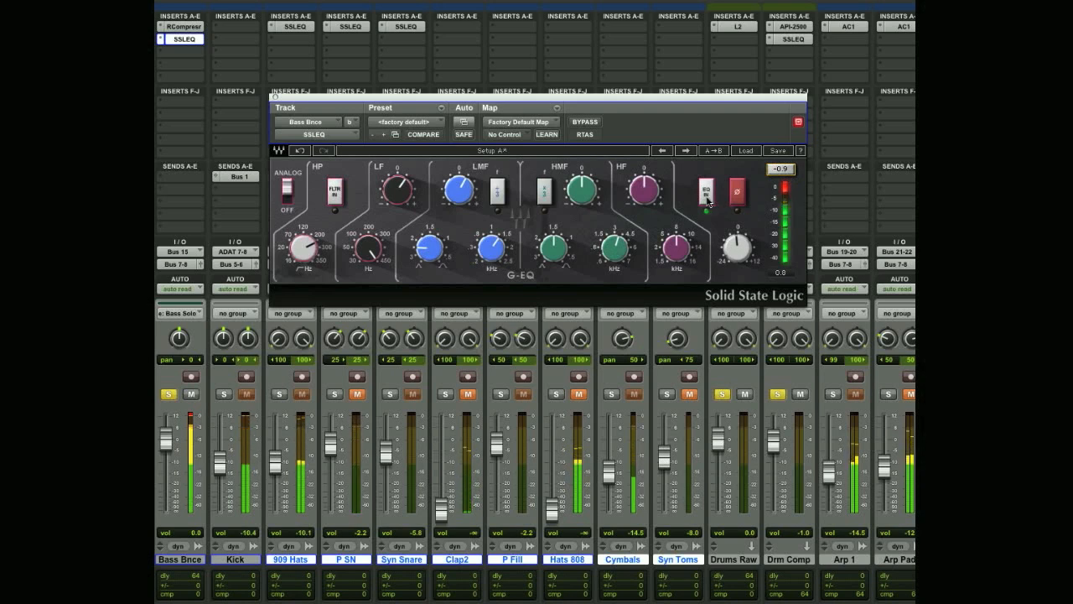
pyautogui.click(707, 191)
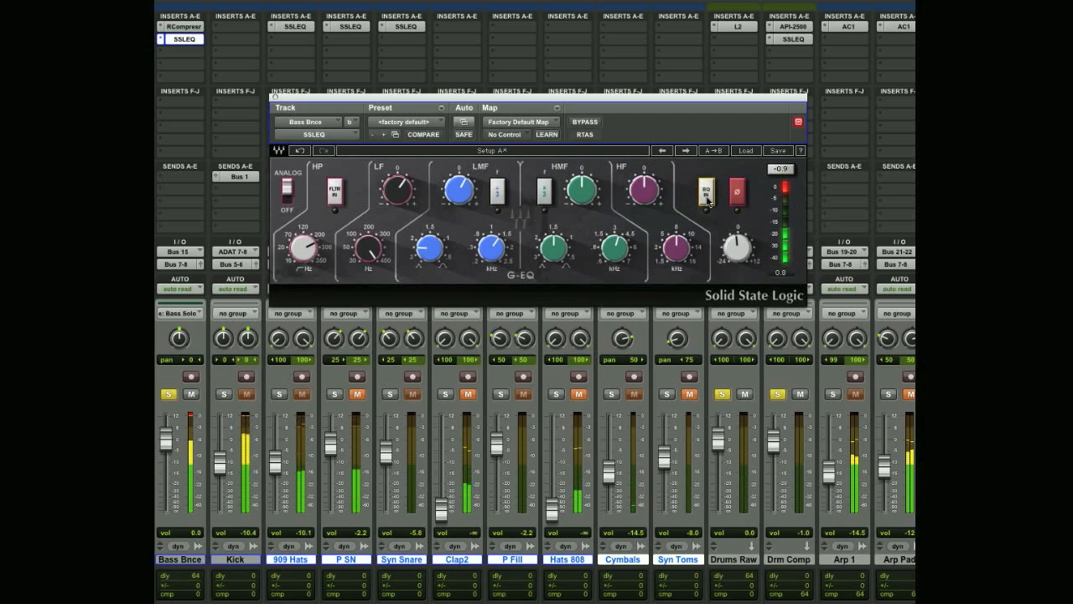
pyautogui.click(706, 200)
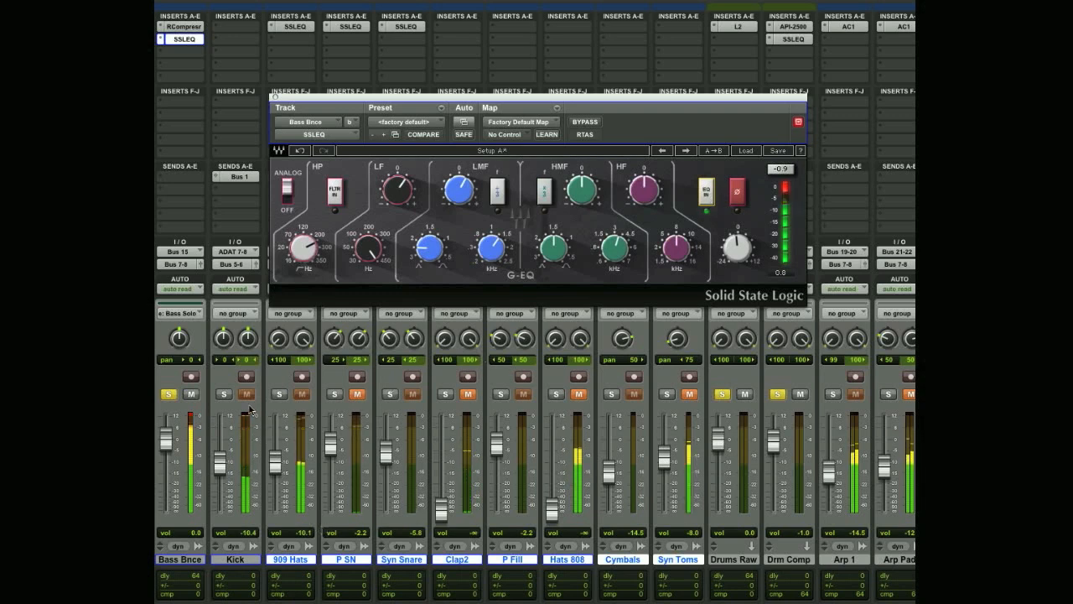
# Solo the Kick and 909 Hats with the bass and compare the mix with the bass EQ in and out
pyautogui.click(224, 394)
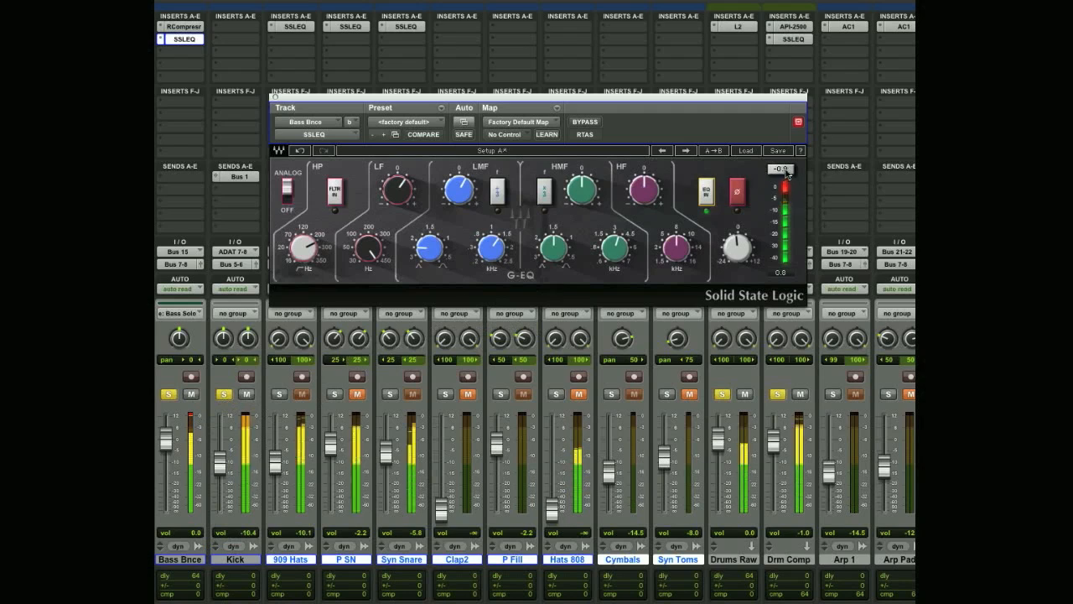
pyautogui.click(279, 394)
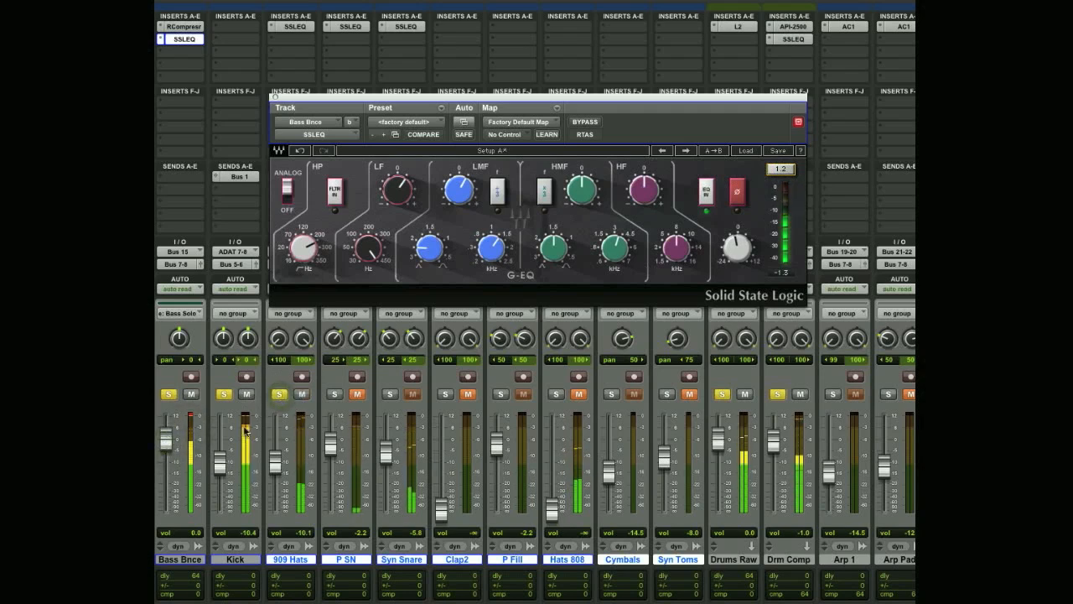
pyautogui.click(706, 193)
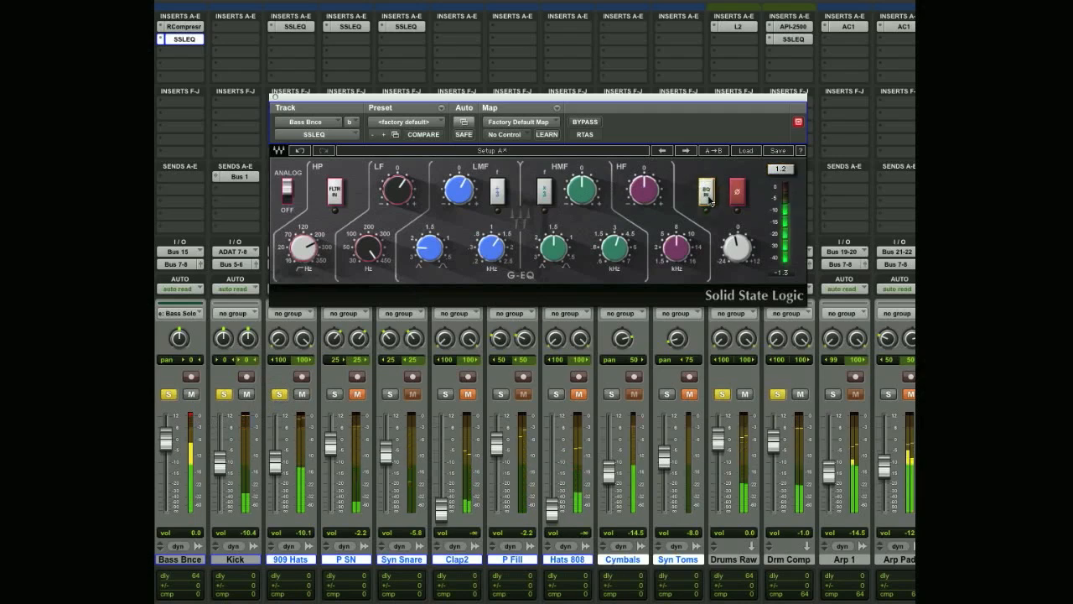
pyautogui.click(709, 199)
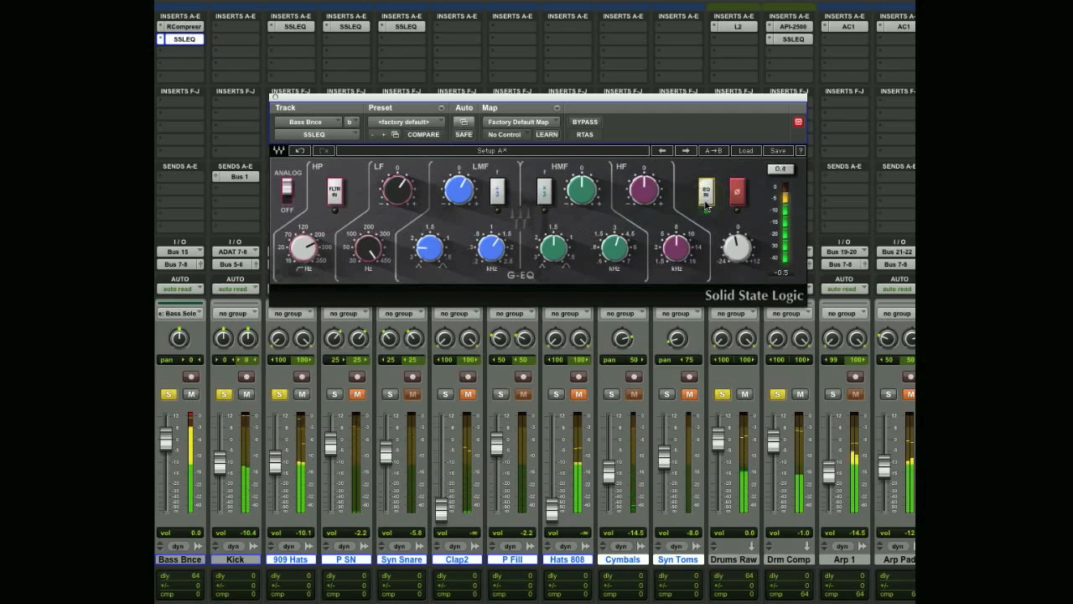